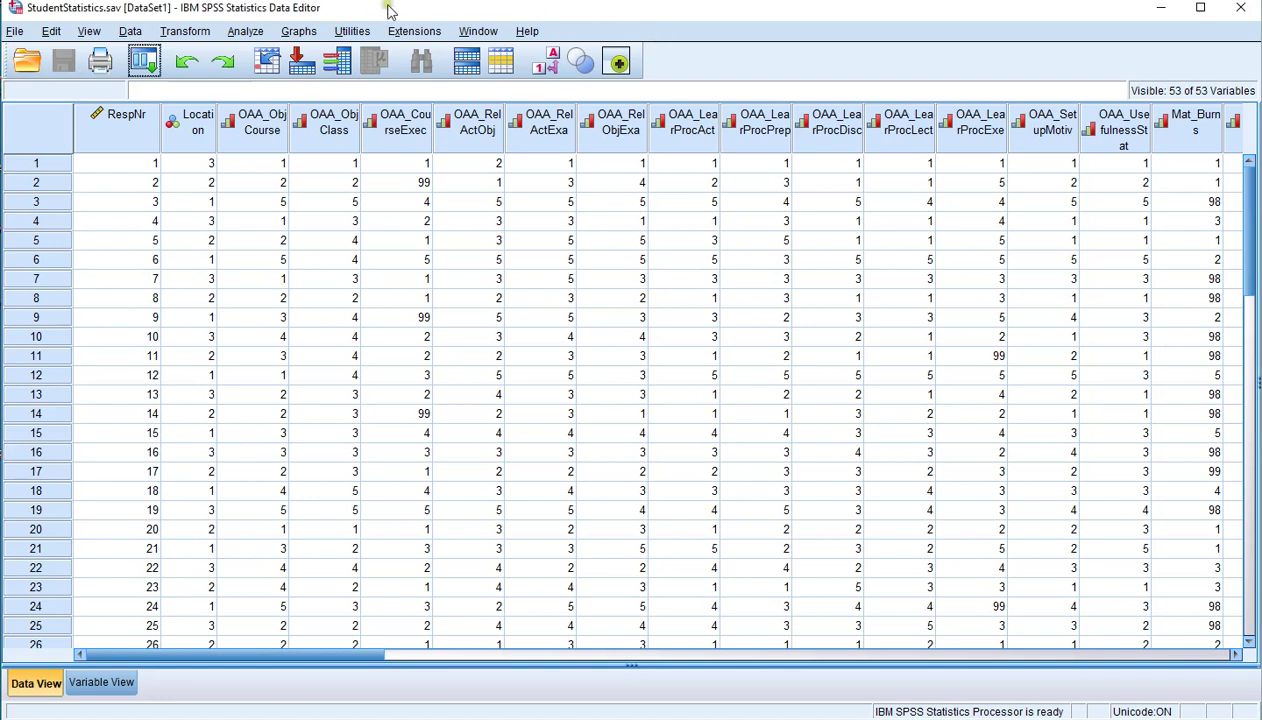
- Start a Legacy Dialogs bar chart and pick the Stacked type with Summaries for groups of cases
click(299, 33)
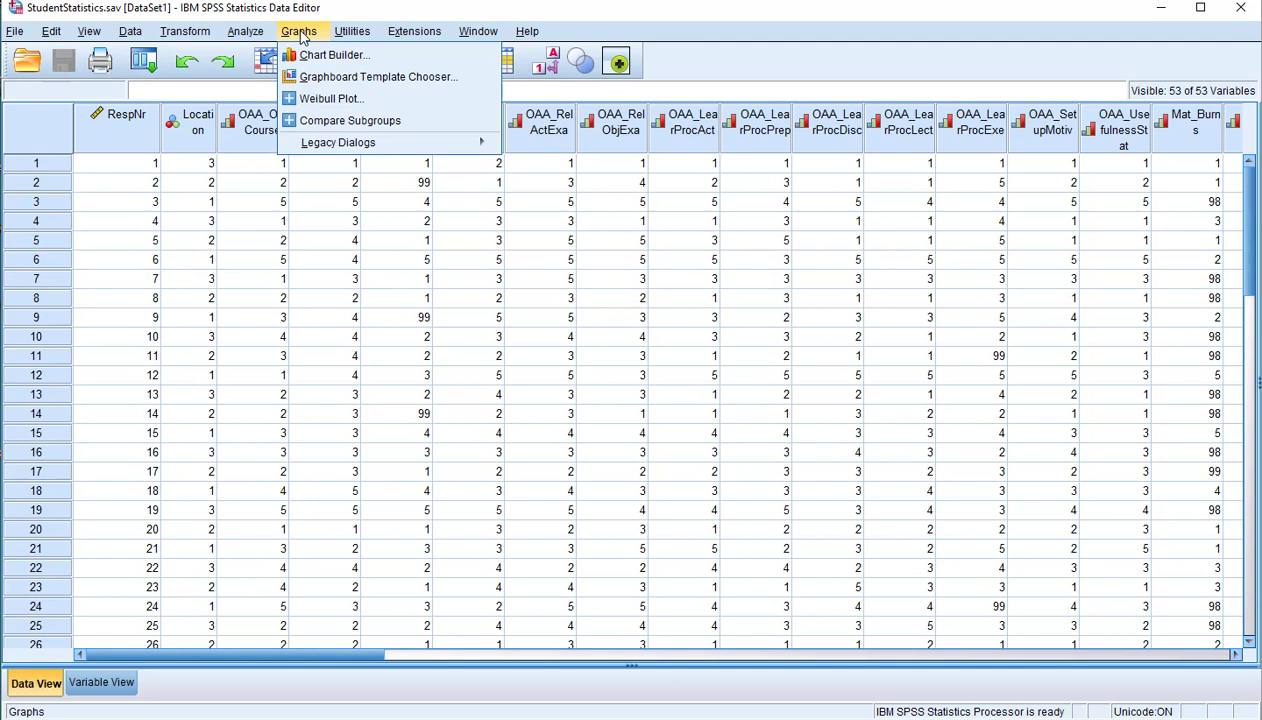
mouse_move(323, 146)
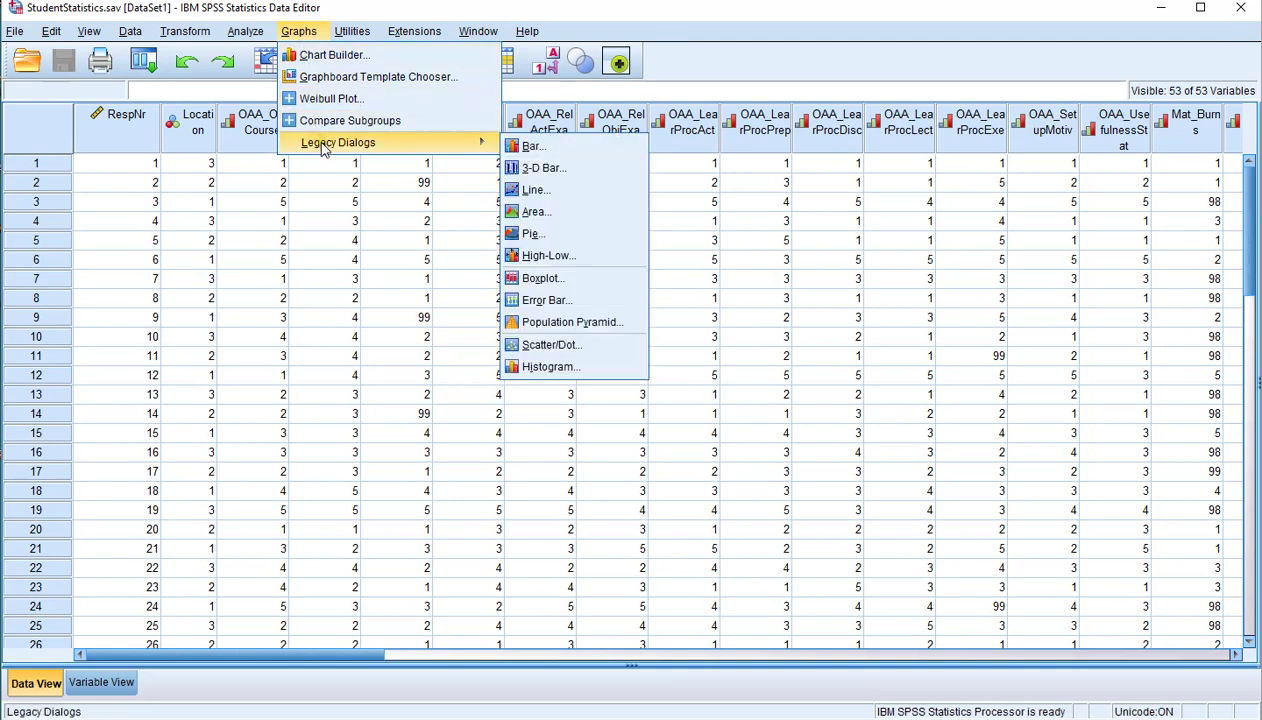
click(537, 147)
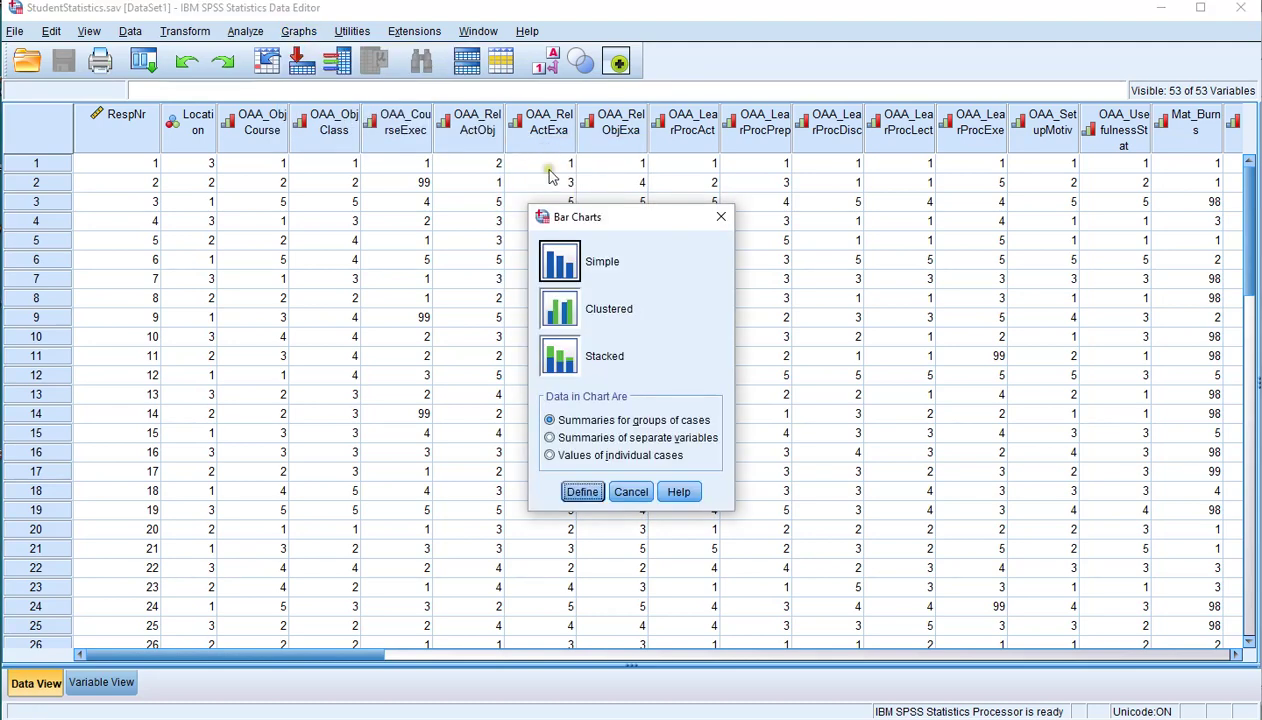
drag(575, 207, 554, 197)
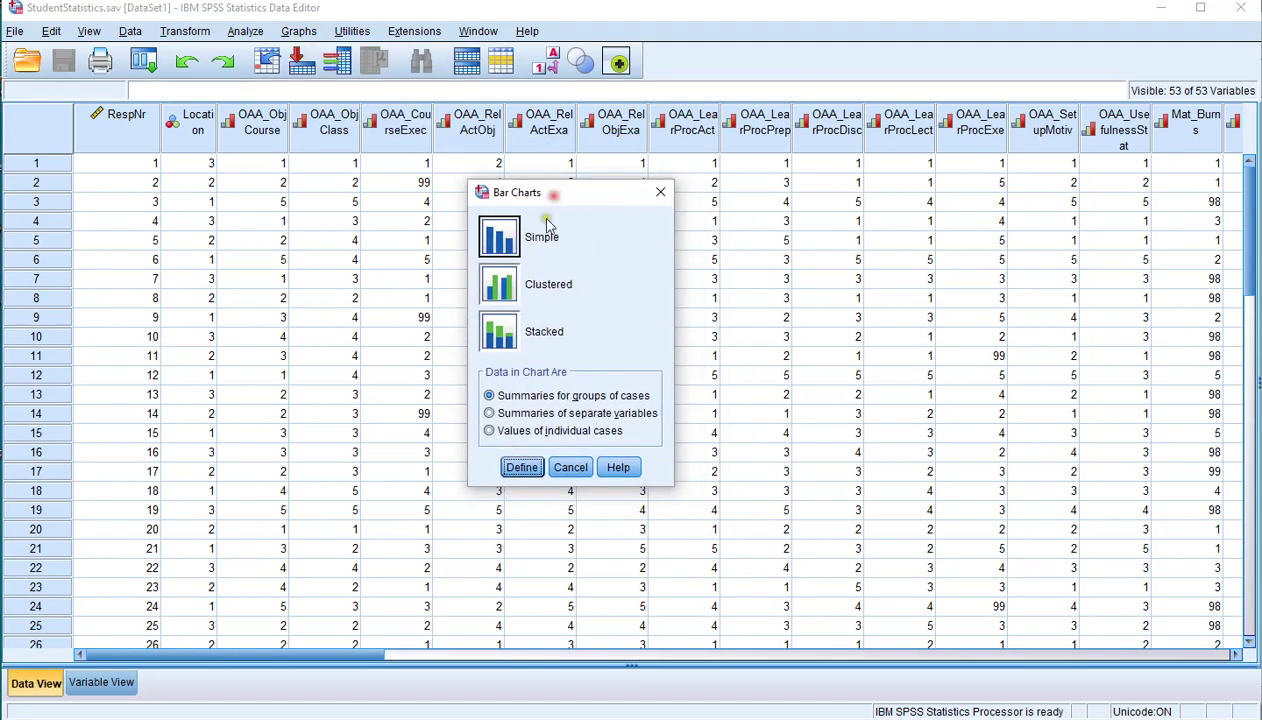
click(505, 340)
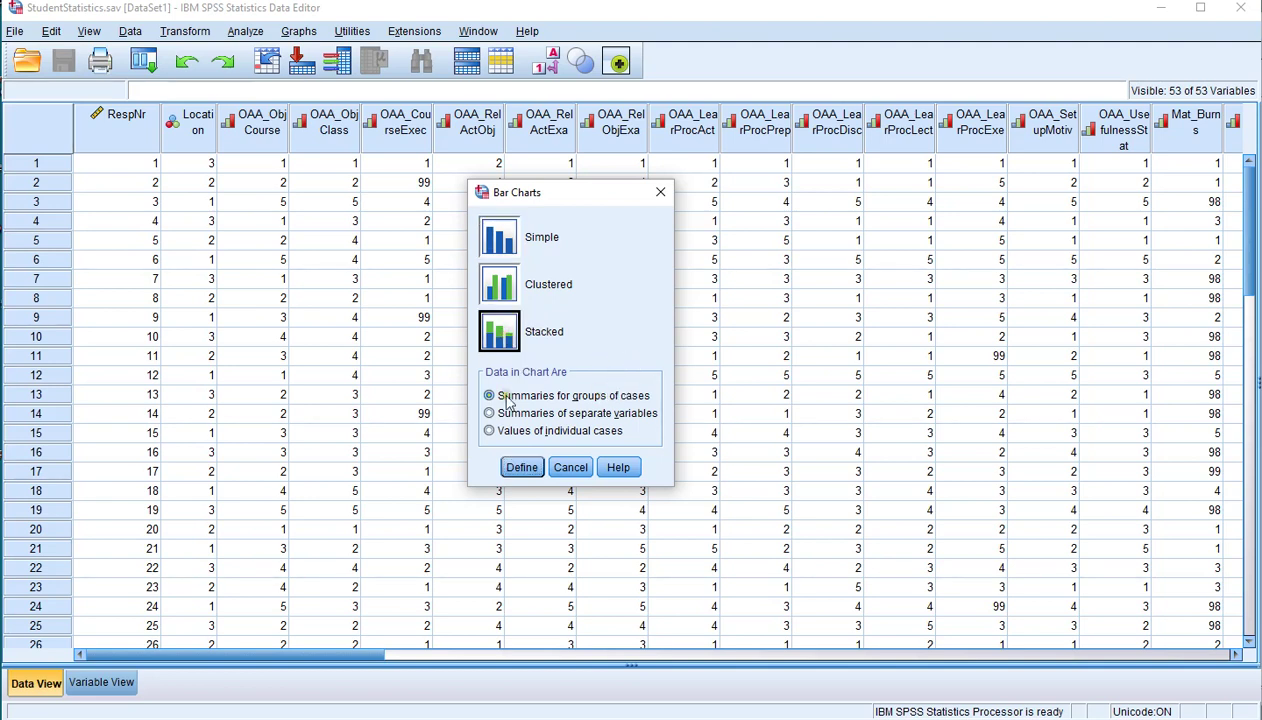
- Put Location on the category axis, stack by '4.1 The teacher was able to motivate me', and run it
click(530, 472)
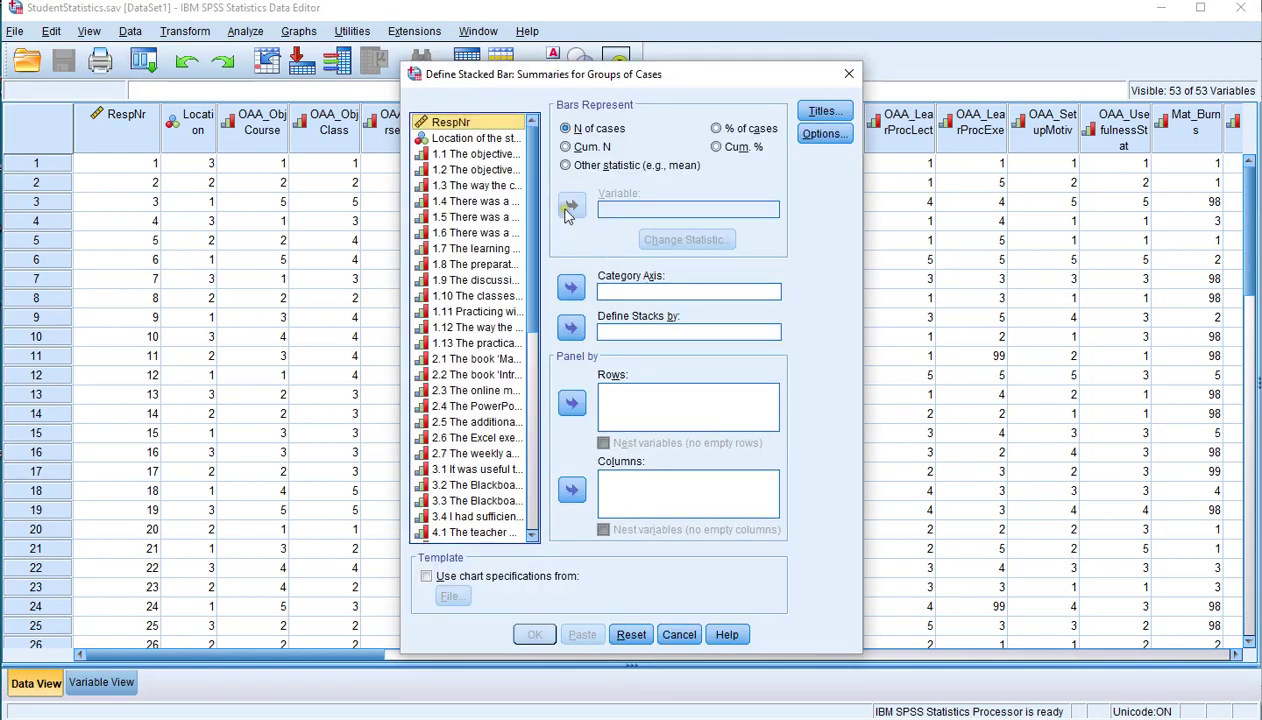
click(489, 140)
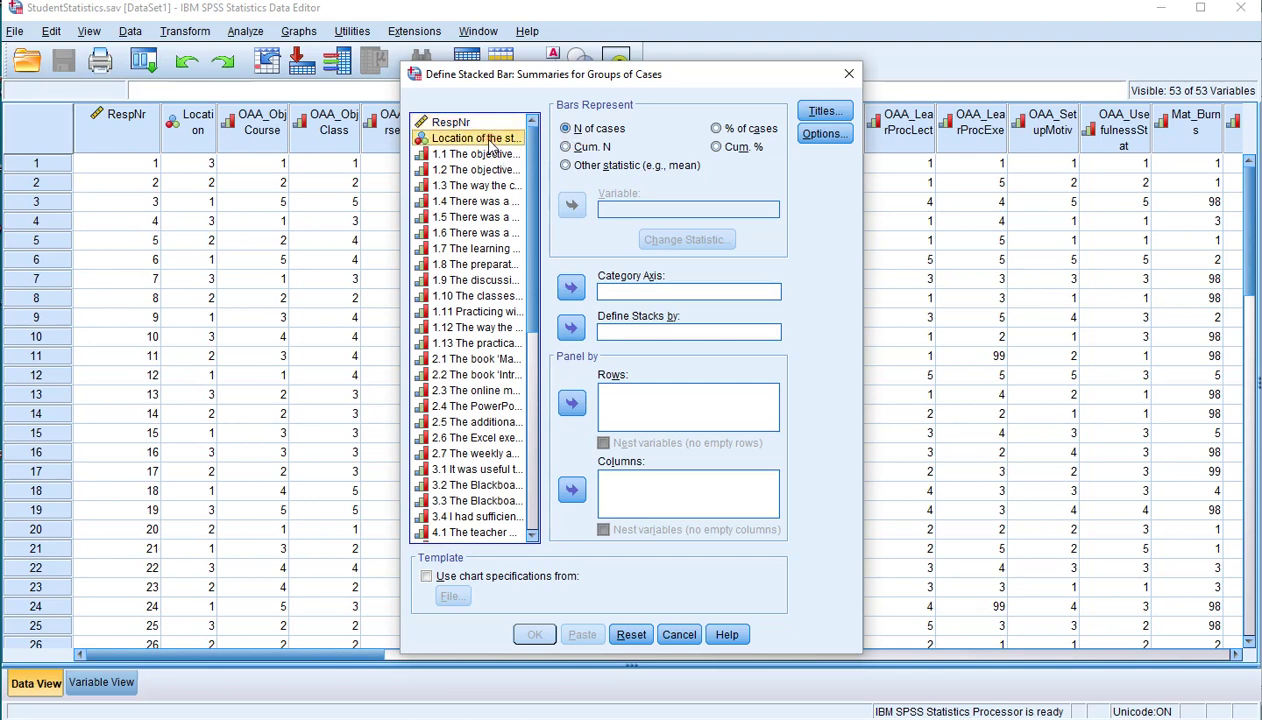
click(571, 288)
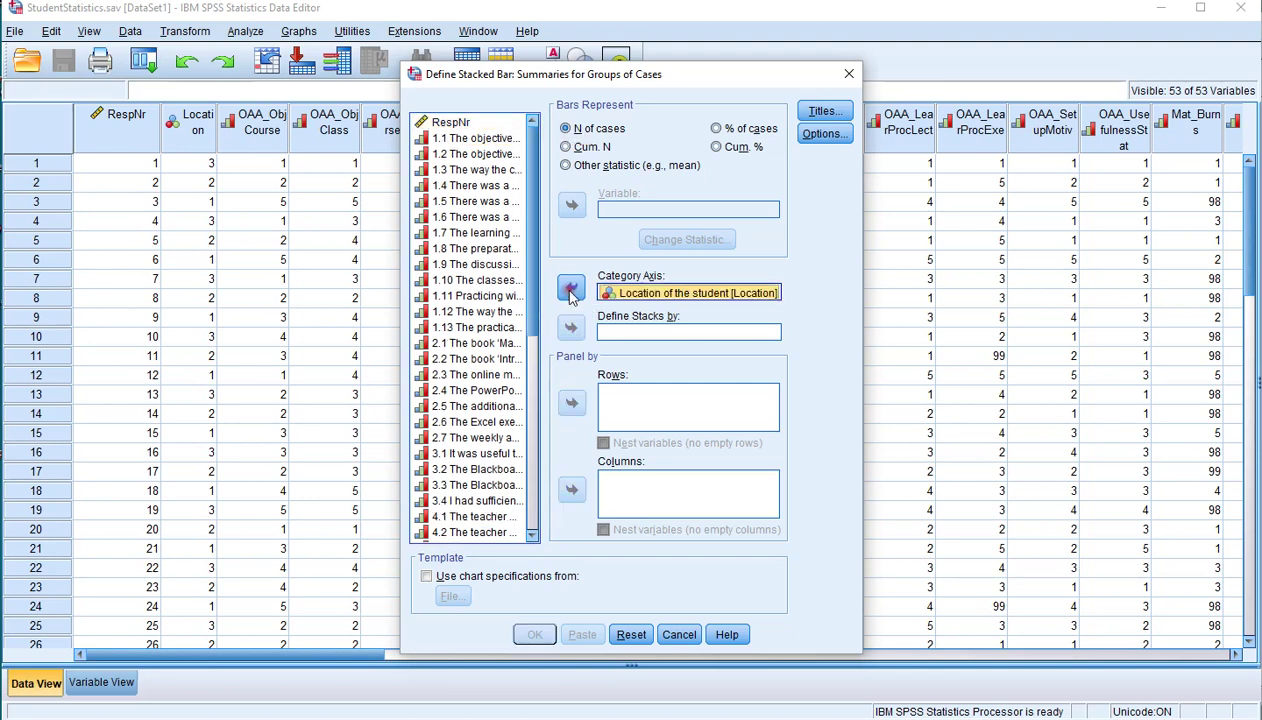
scroll(478, 380, down, 3)
click(478, 375)
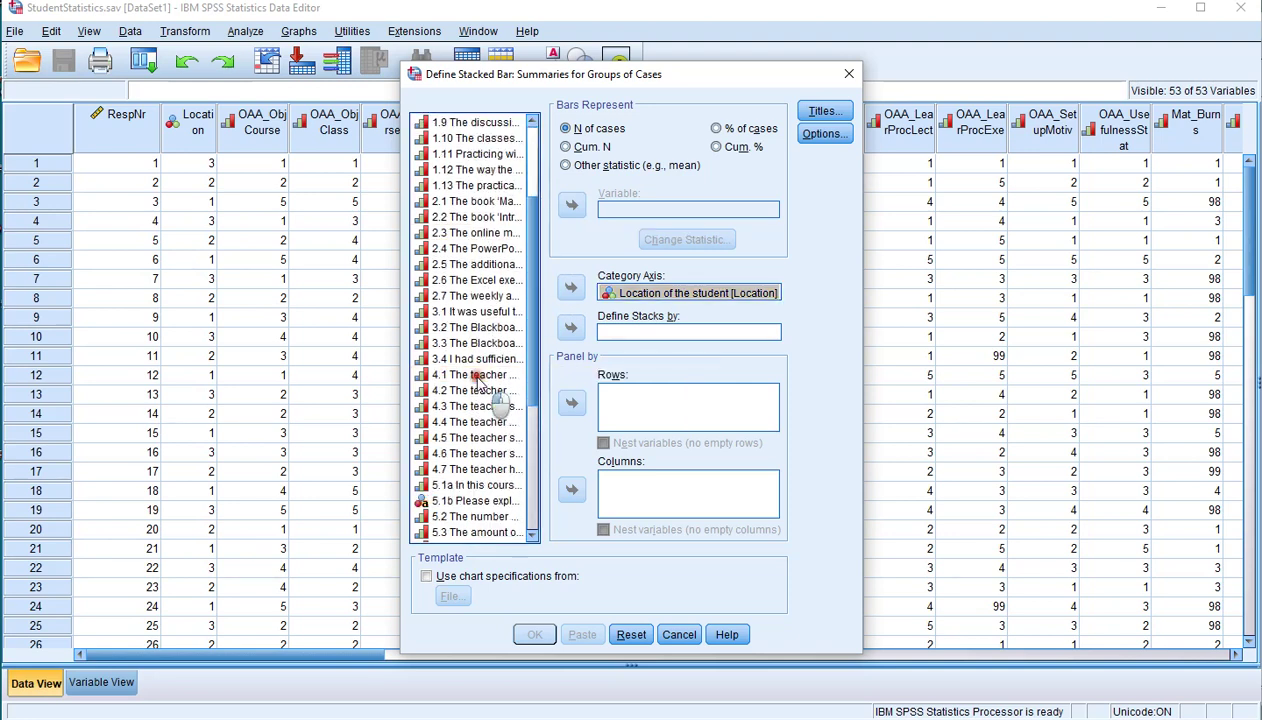
click(571, 330)
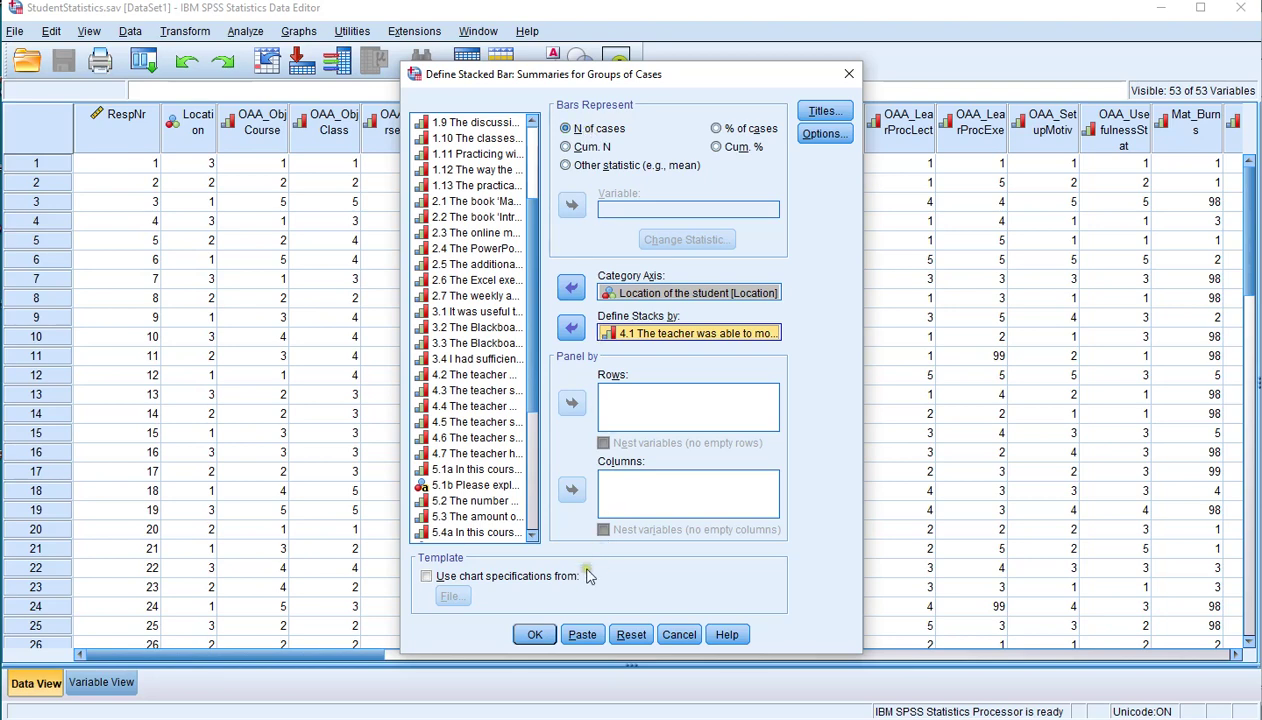
click(536, 634)
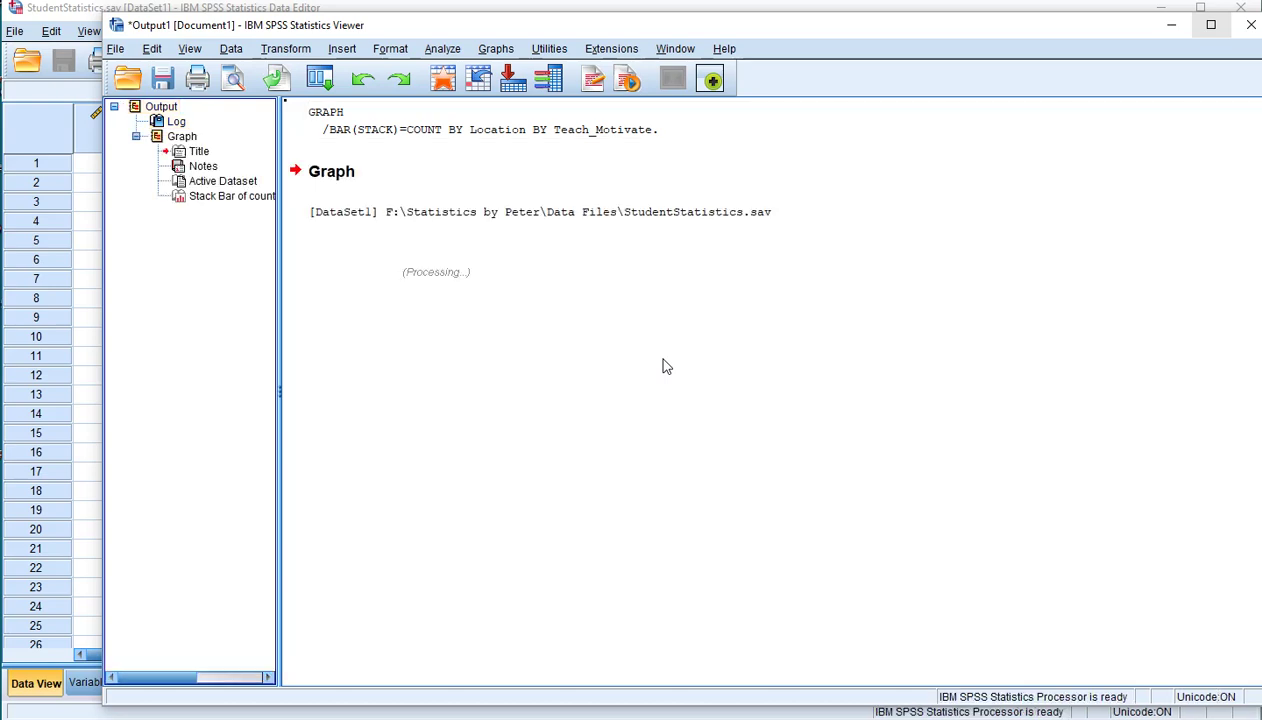
- Select the rendered Diemen, Haarlem and Rotterdam stacked count chart in the Output Viewer
click(670, 366)
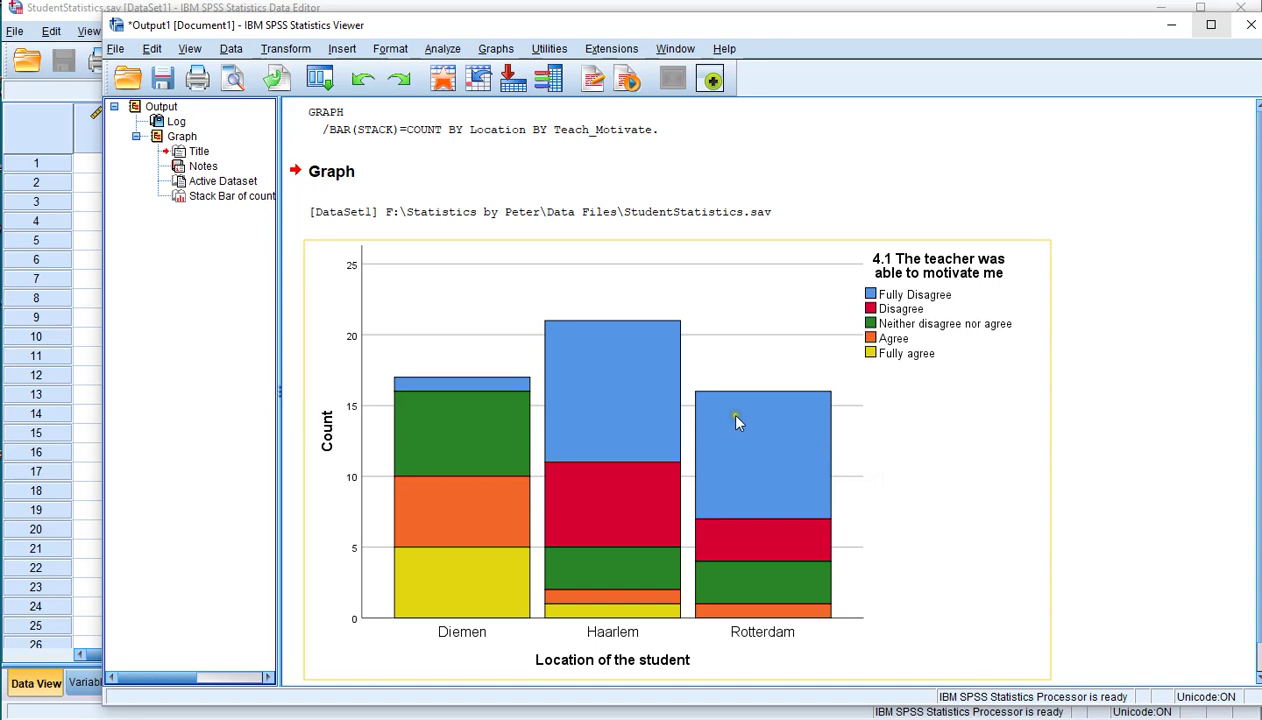
click(1160, 442)
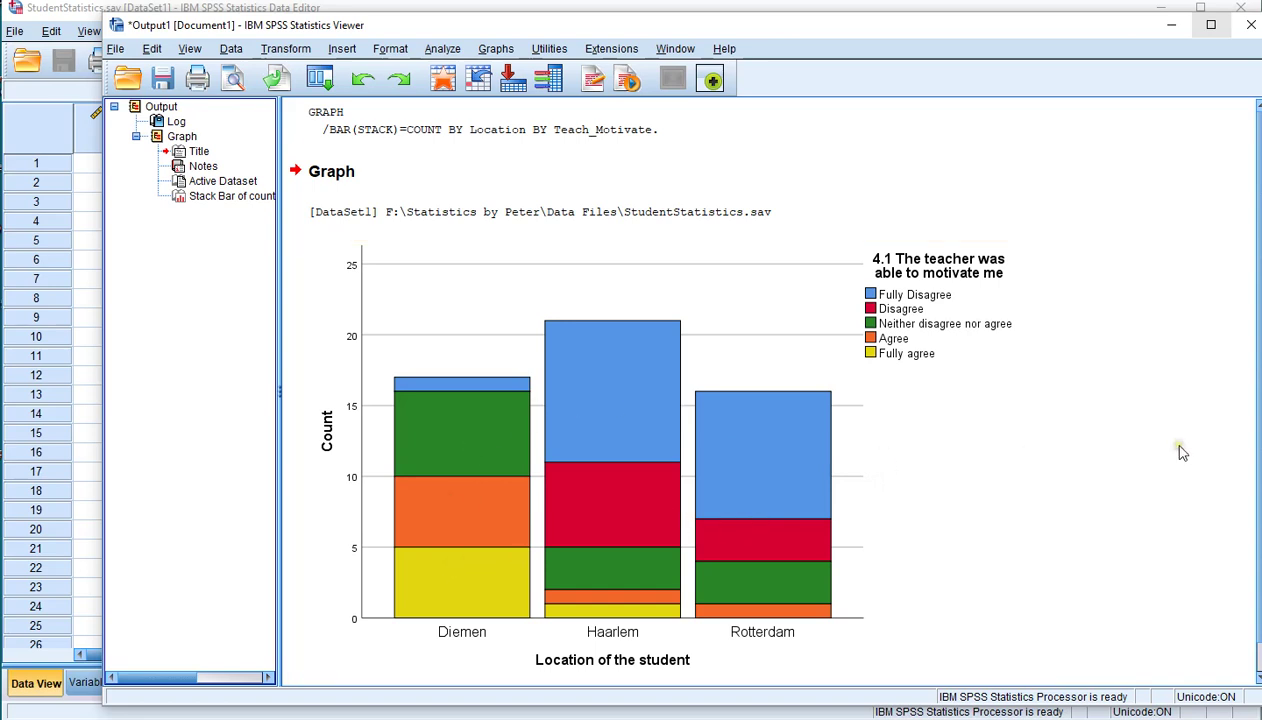
scroll(1181, 453, down, 1)
click(958, 426)
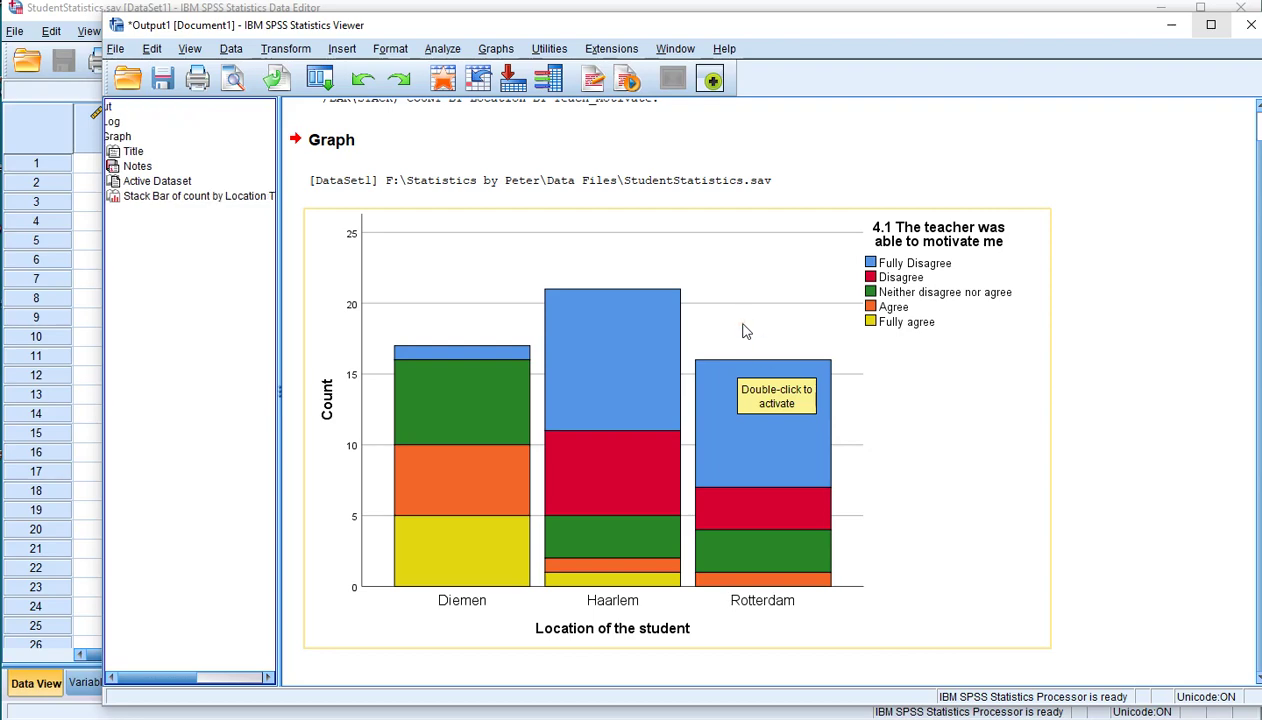
- Open the chart in the Chart Editor and apply Options > Scale to 100%
double_click(743, 331)
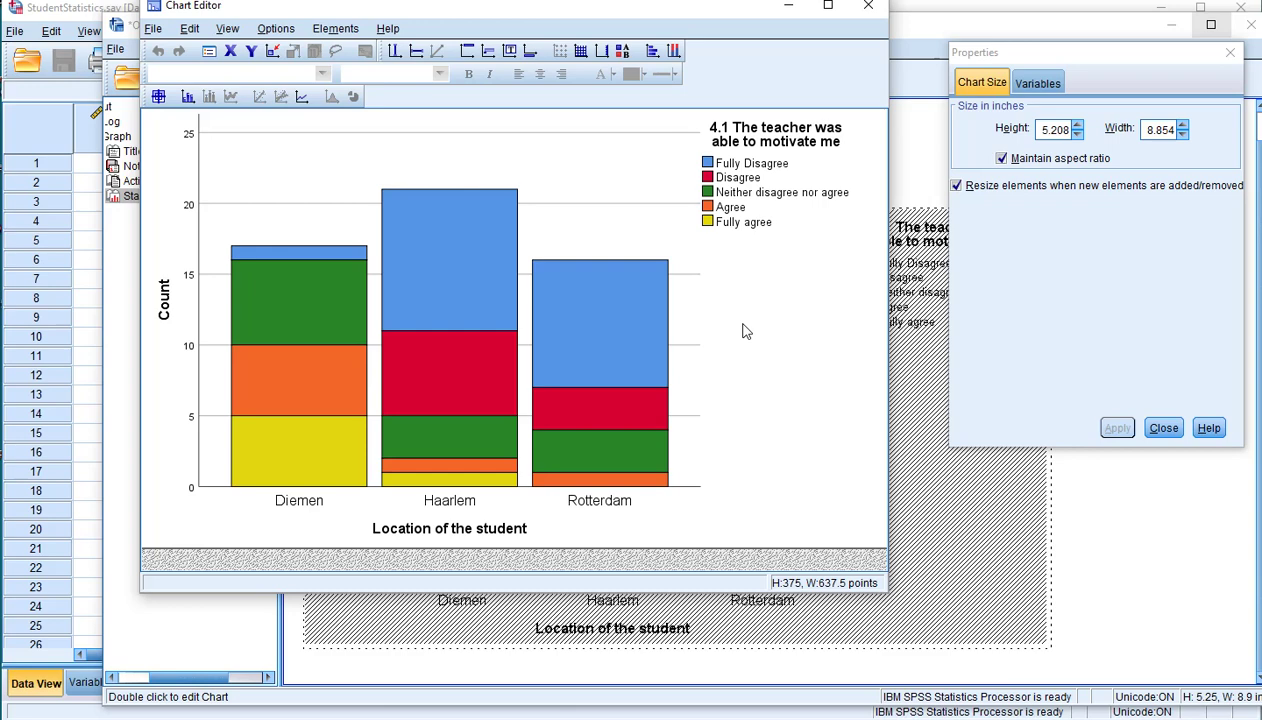
drag(505, 14, 510, 75)
drag(1065, 56, 1030, 116)
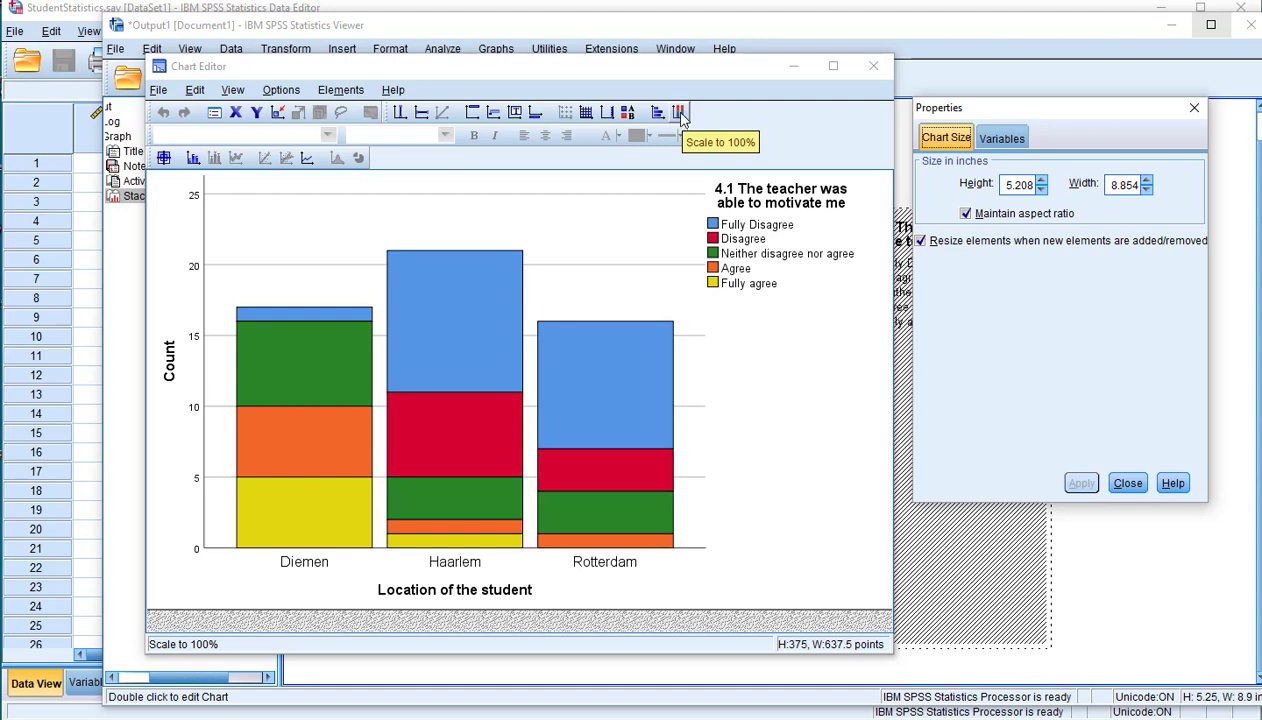
click(280, 91)
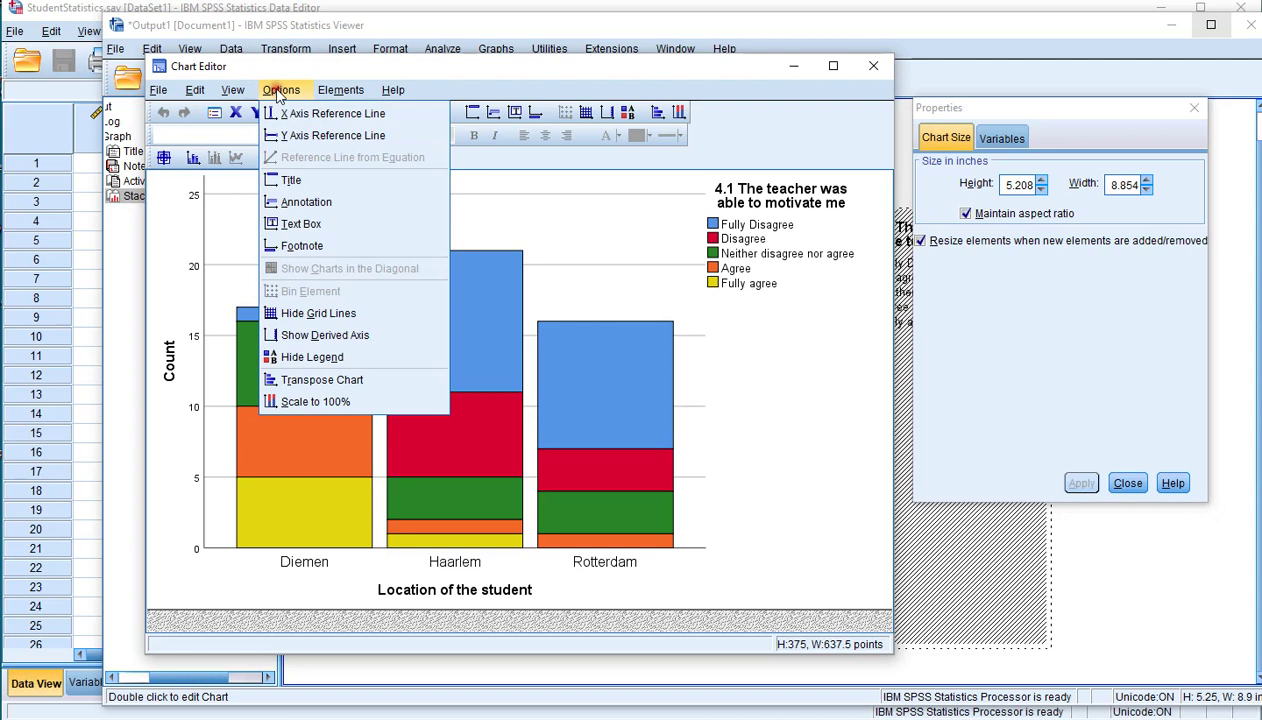
click(333, 402)
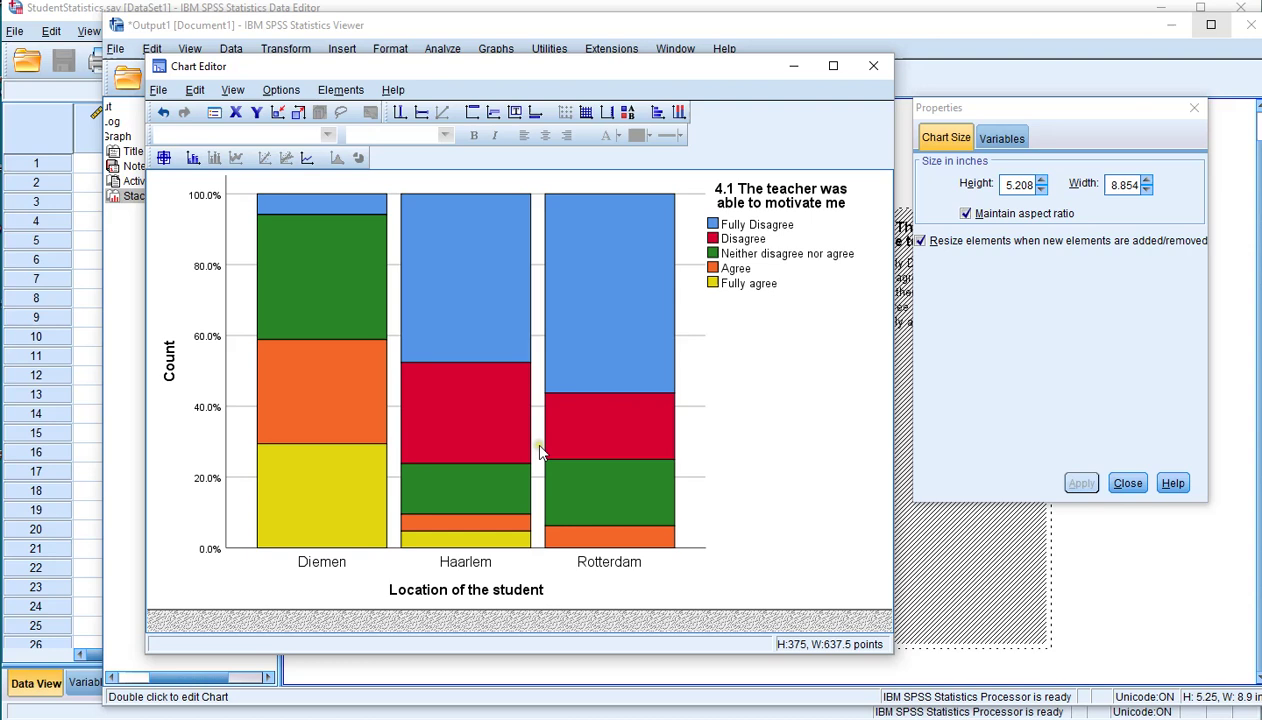
- Replace the vertical axis title 'Count' with 'Percentage'
click(171, 366)
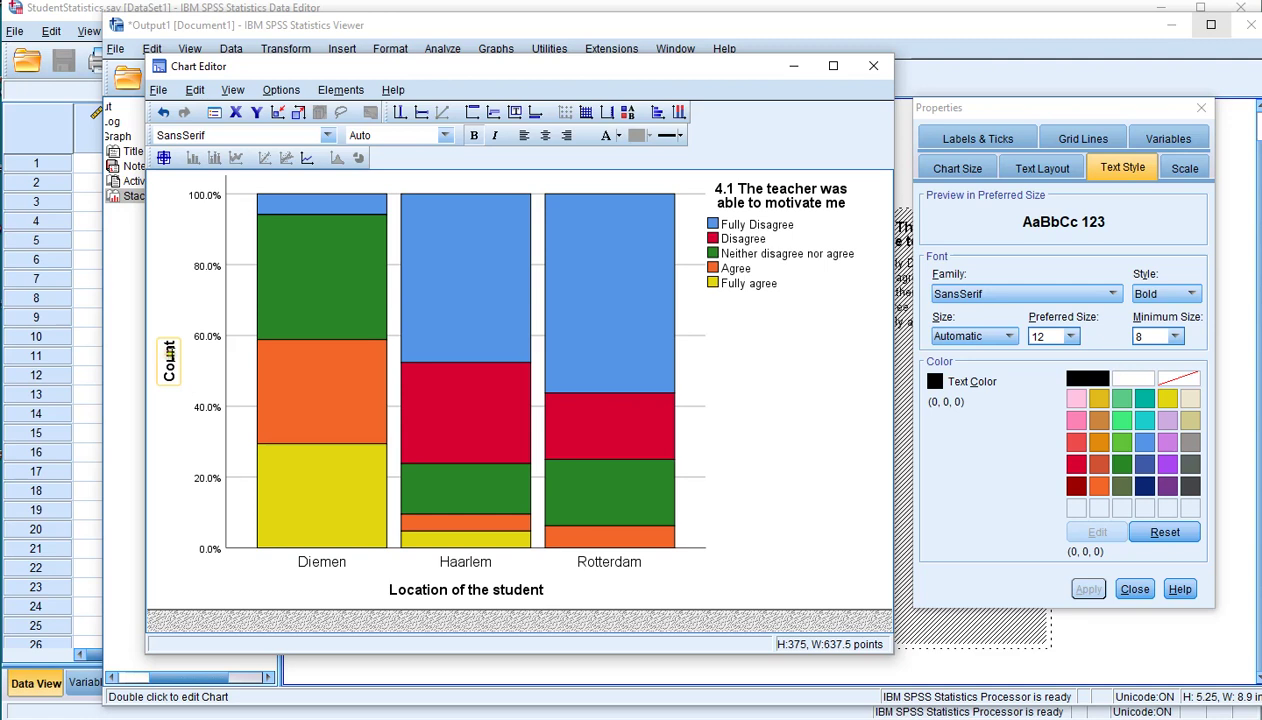
click(171, 366)
double_click(175, 350)
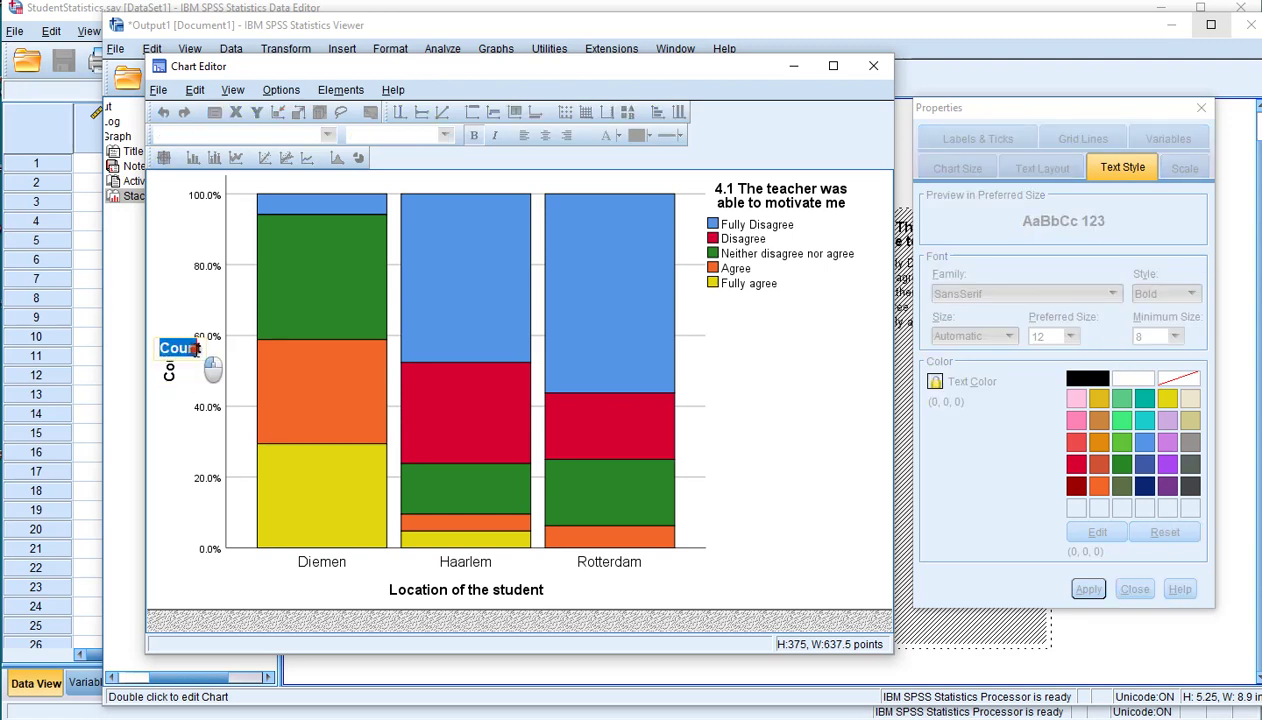
key(Delete)
text(Perce)
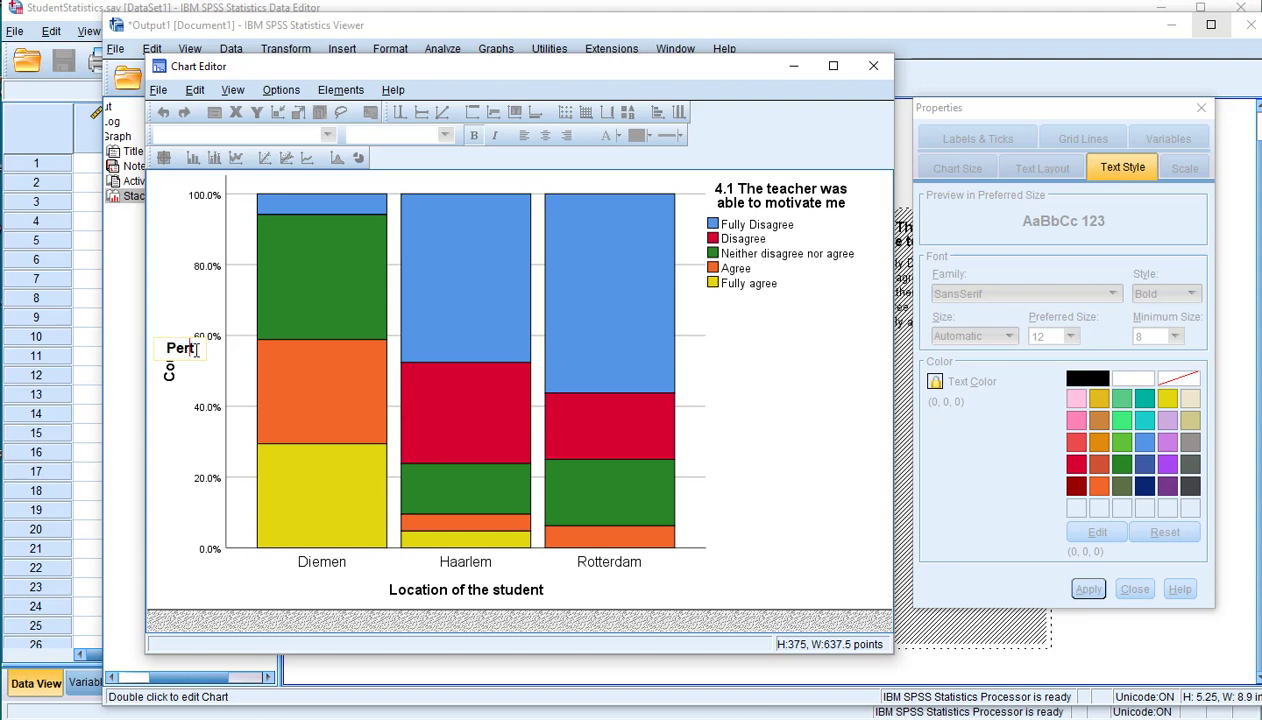
text(ntaget)
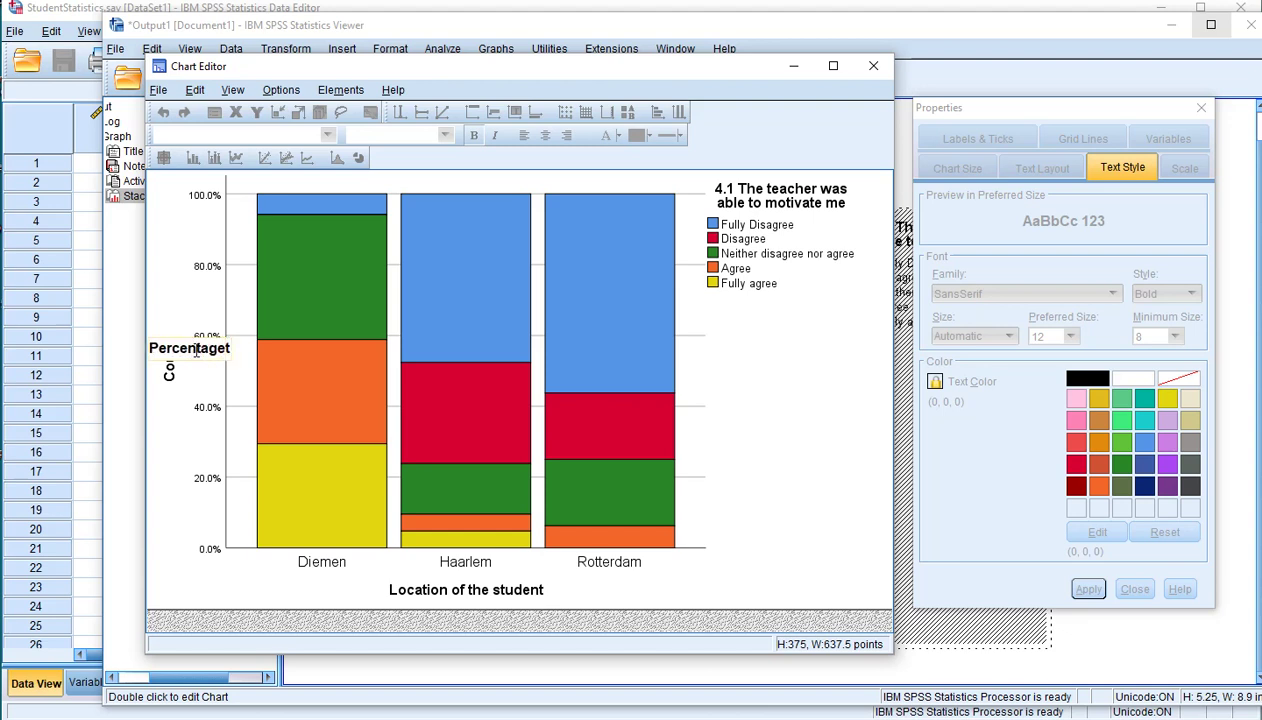
key(Delete)
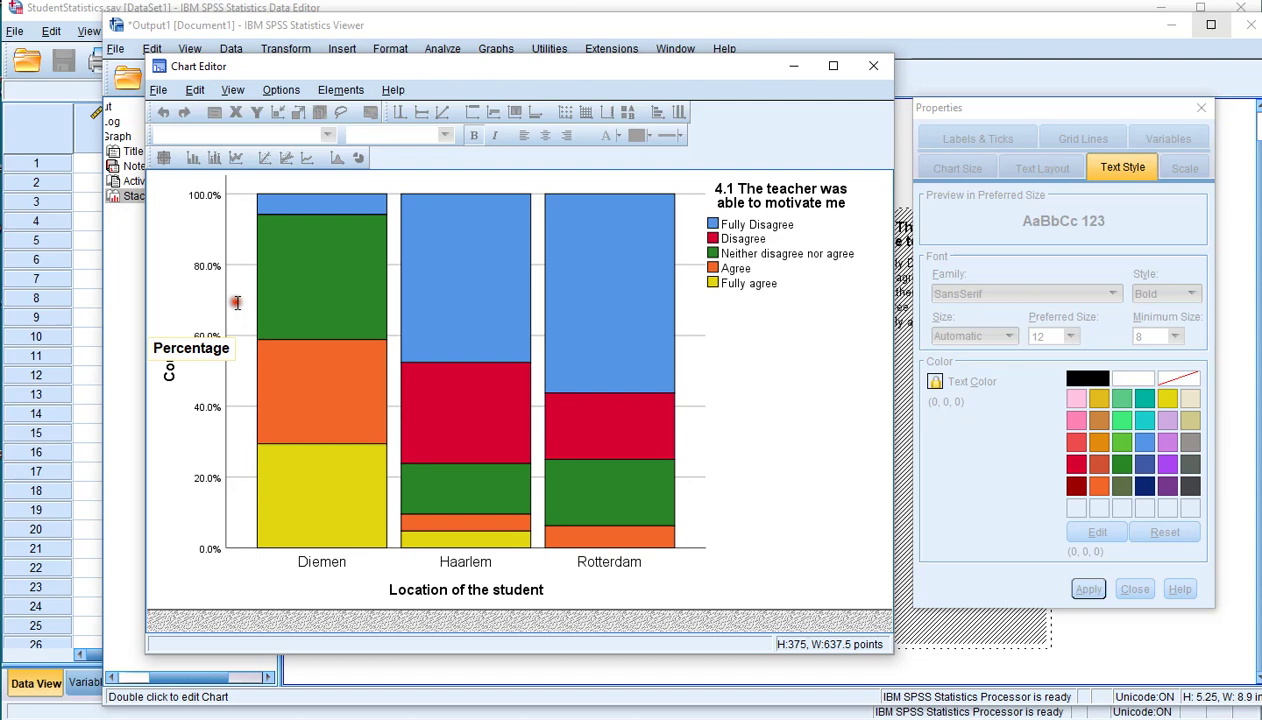
click(745, 360)
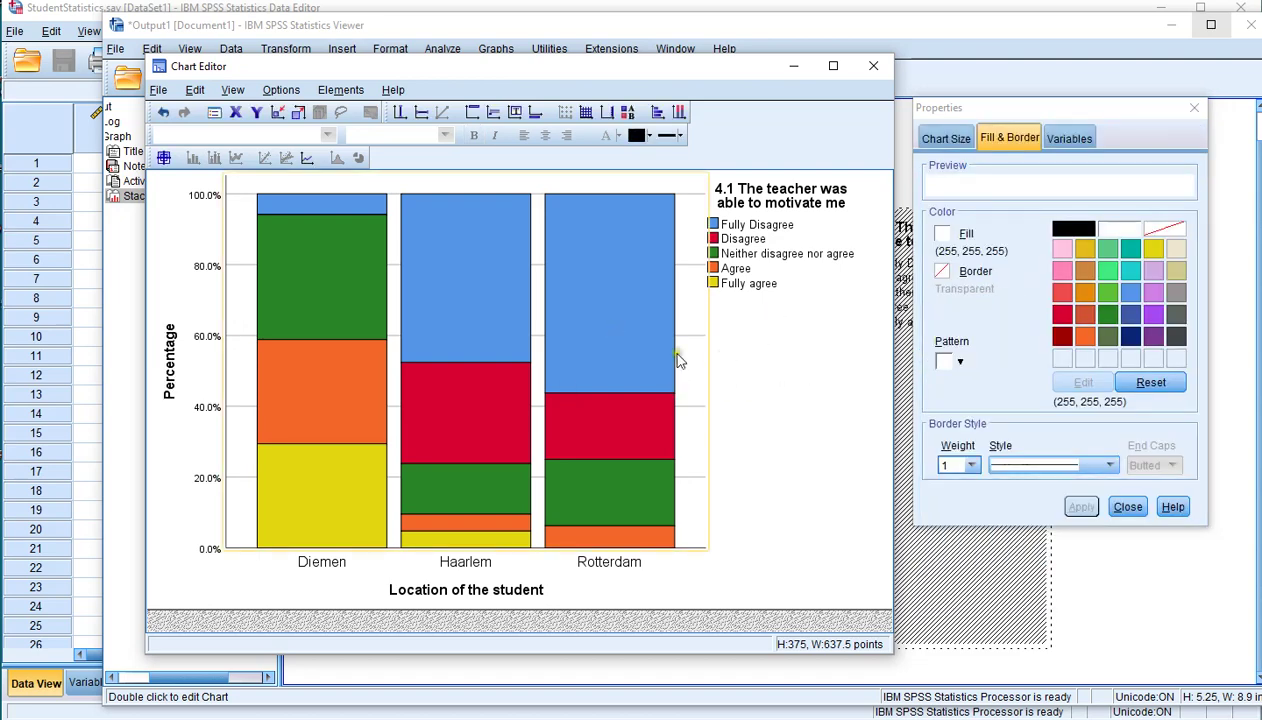
- Sort the bars' stack categories by Value in Descending direction and apply
click(605, 322)
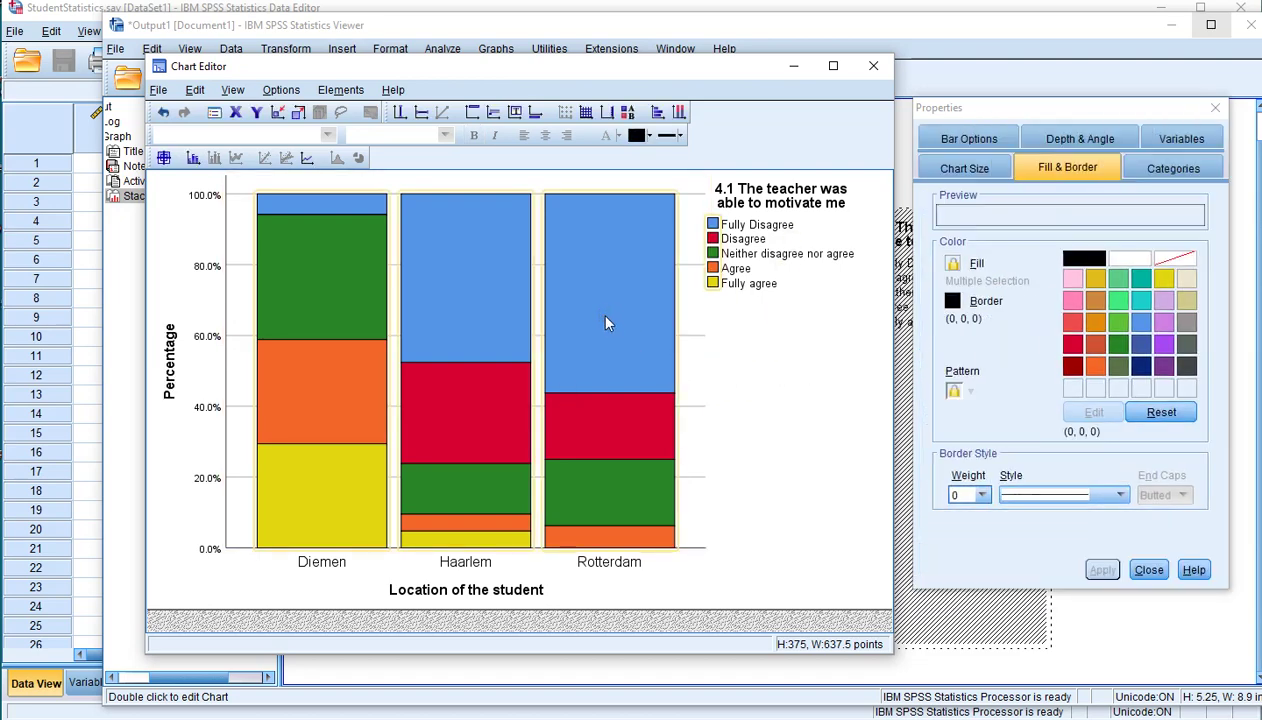
click(1149, 182)
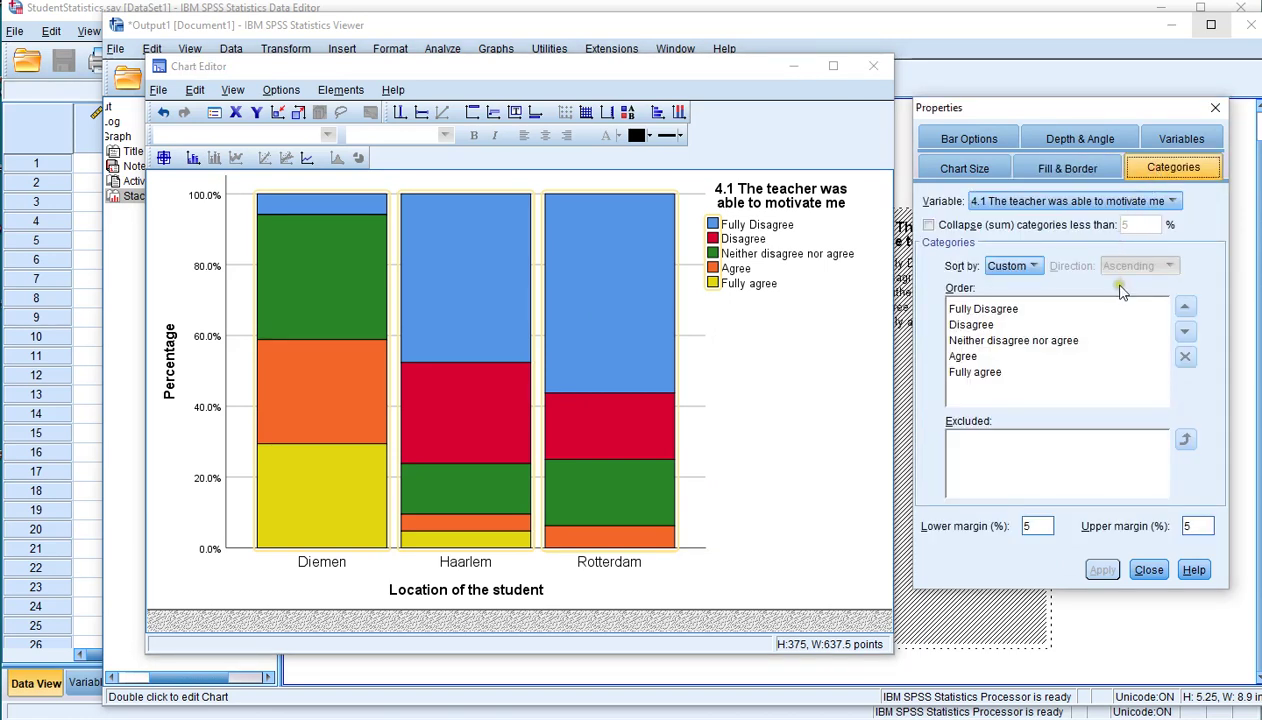
click(1031, 266)
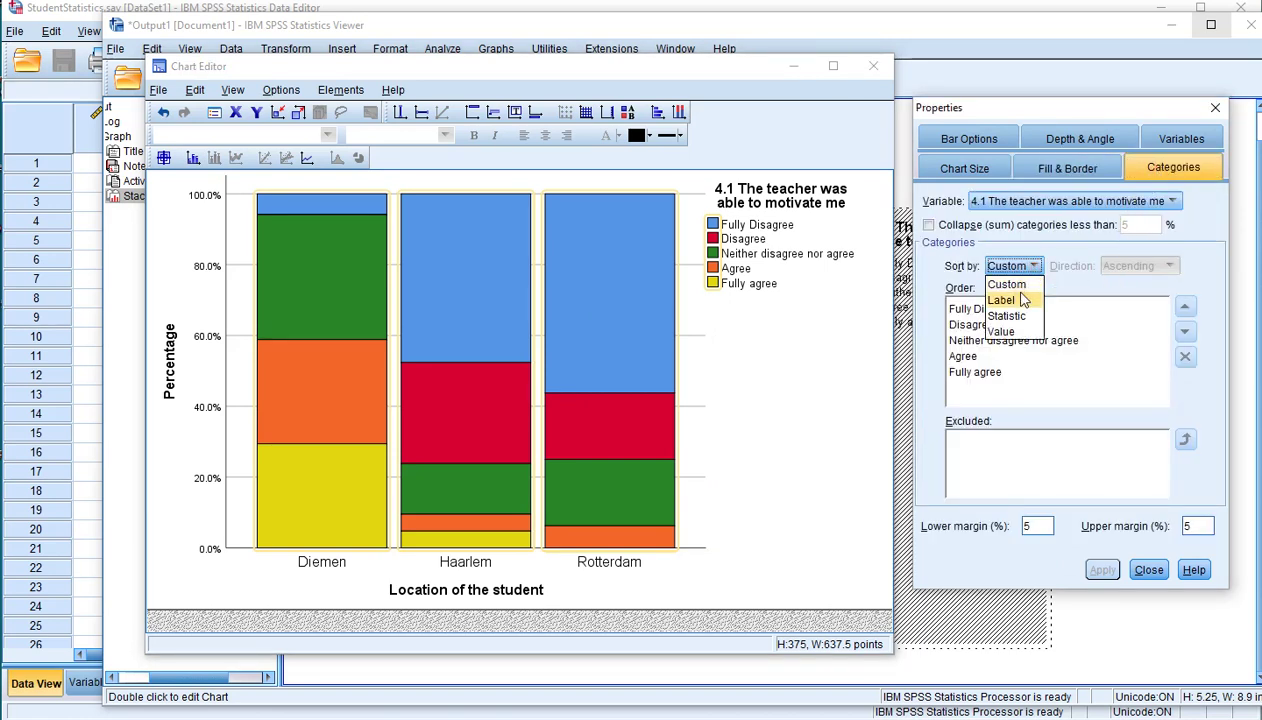
click(1020, 332)
click(1140, 267)
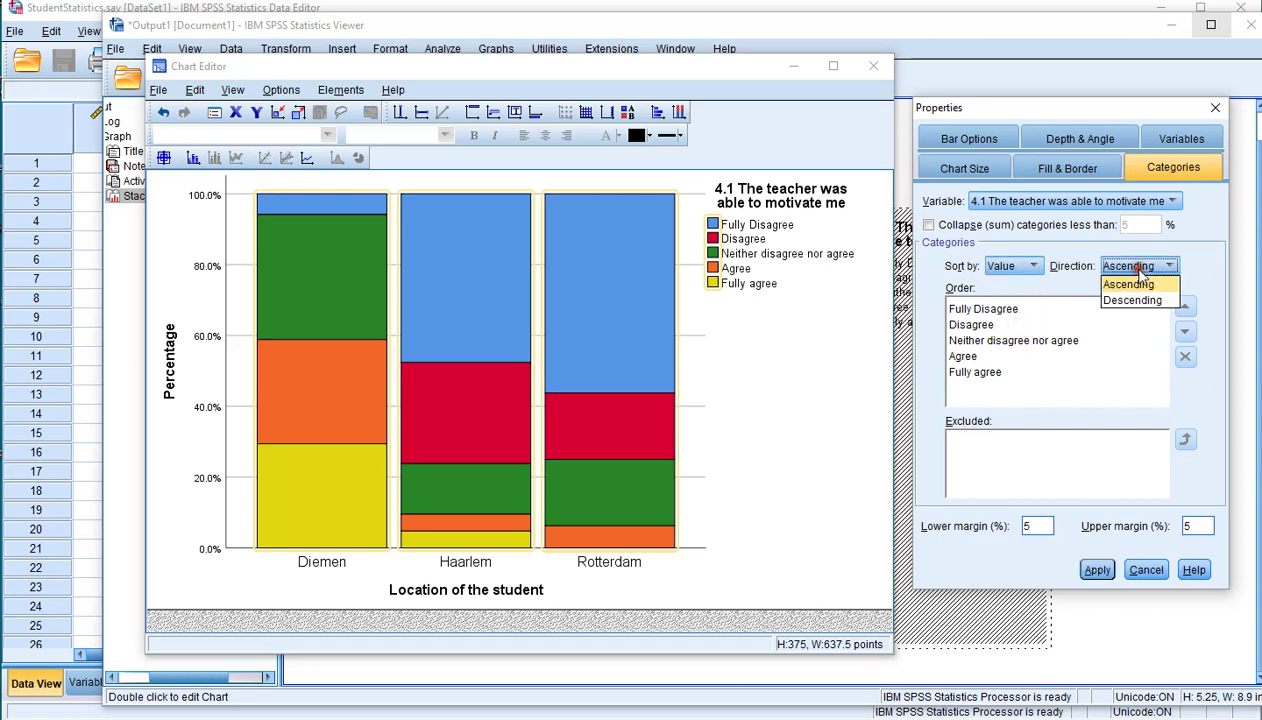
click(1134, 300)
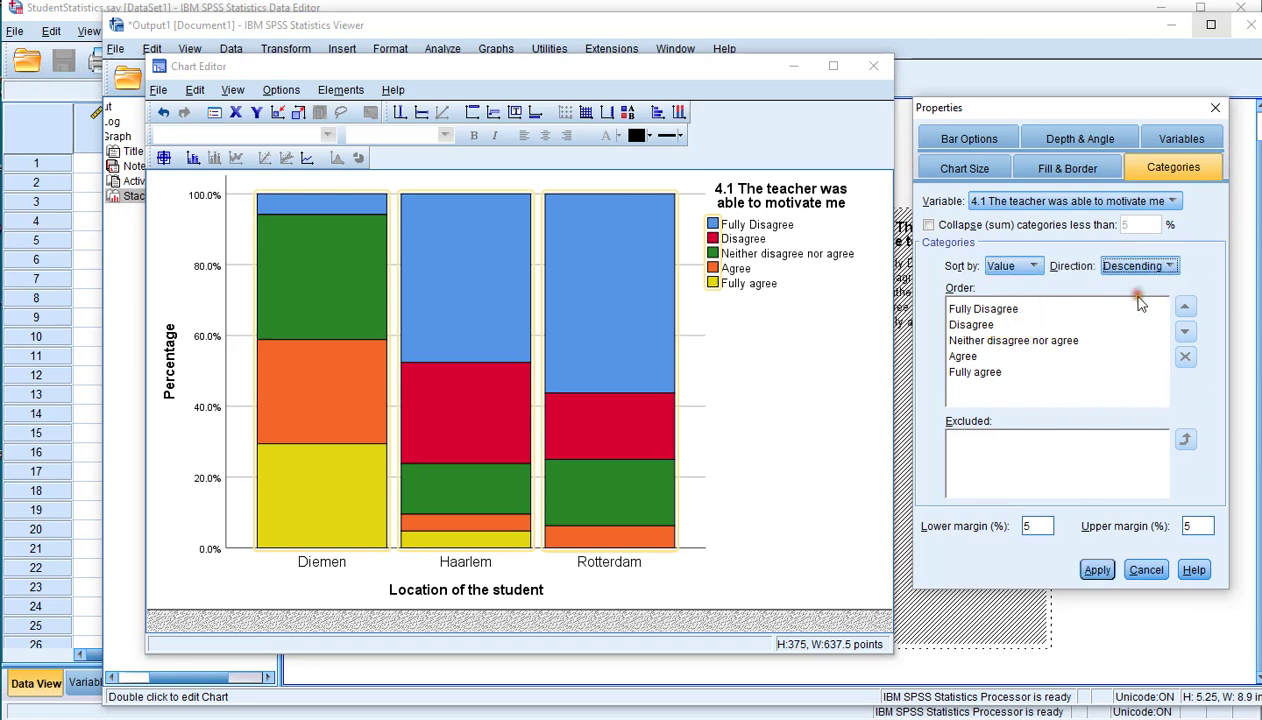
click(1097, 570)
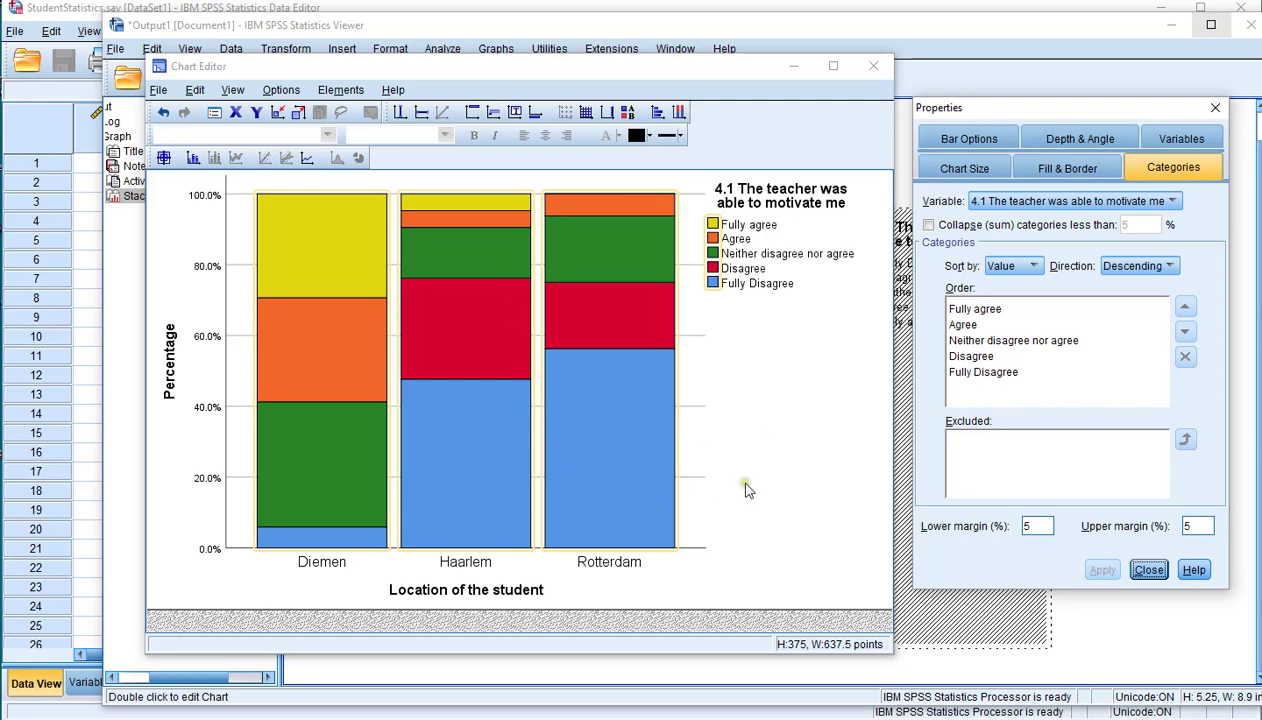
- Close the Chart Editor to return to the Viewer output
click(873, 66)
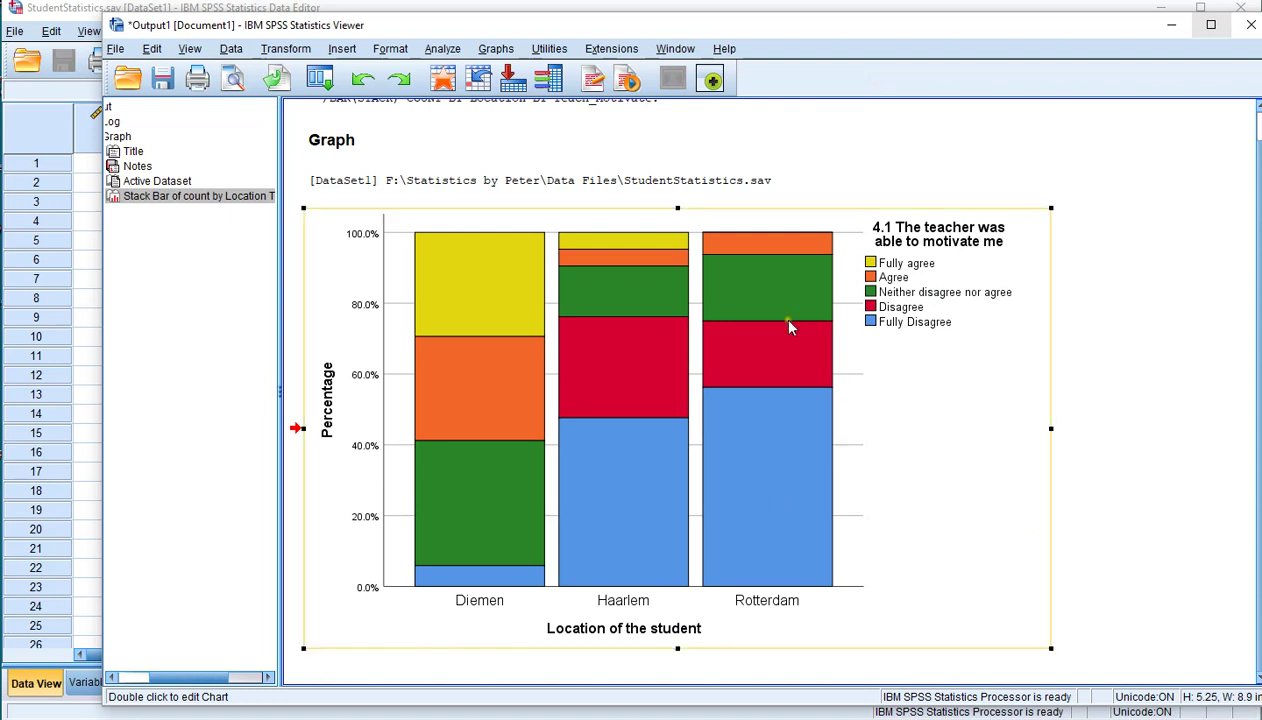